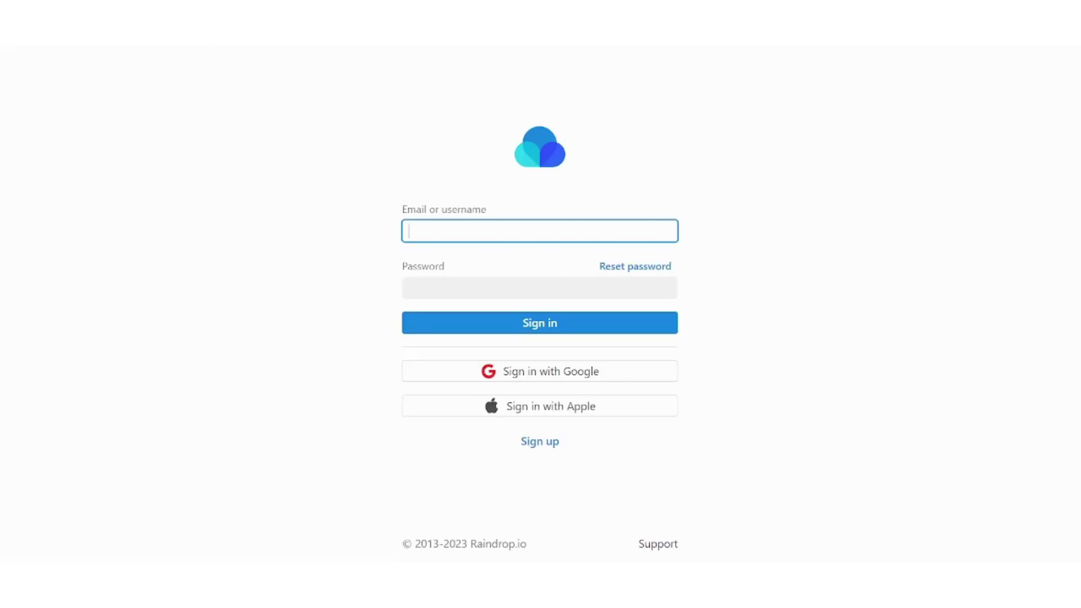
Step: Sign in to Raindrop.io with 'Sign in with Google', picking the Google account
{"action": "left_click", "coordinate": [520, 381]}
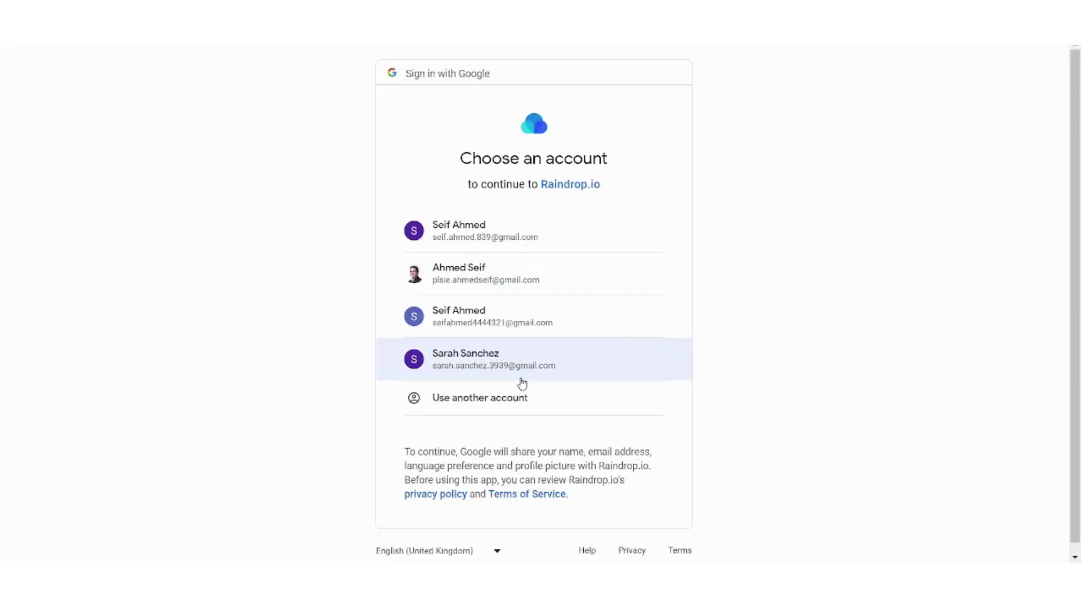
{"action": "left_click", "coordinate": [483, 315]}
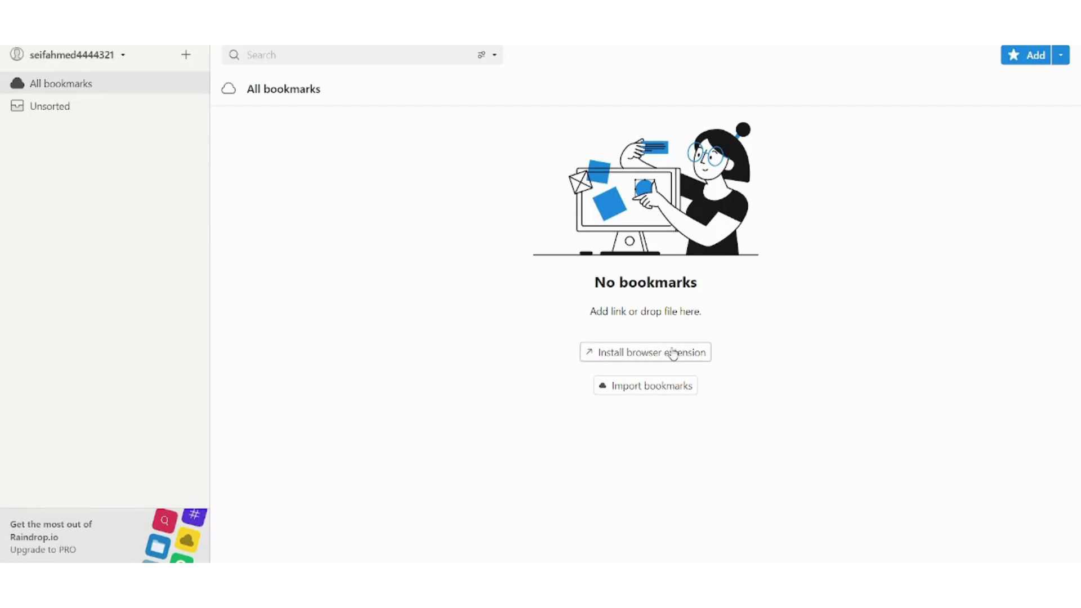
Step: Add the Raindrop.io extension to Chrome from its Chrome Web Store listing
{"action": "left_click", "coordinate": [674, 354]}
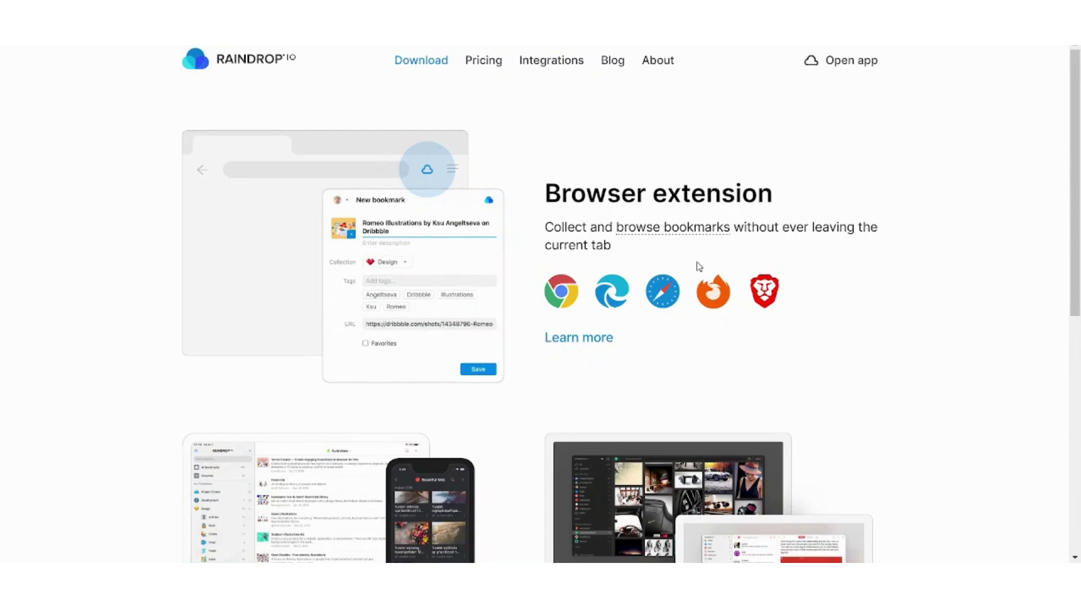
{"action": "left_click", "coordinate": [563, 293]}
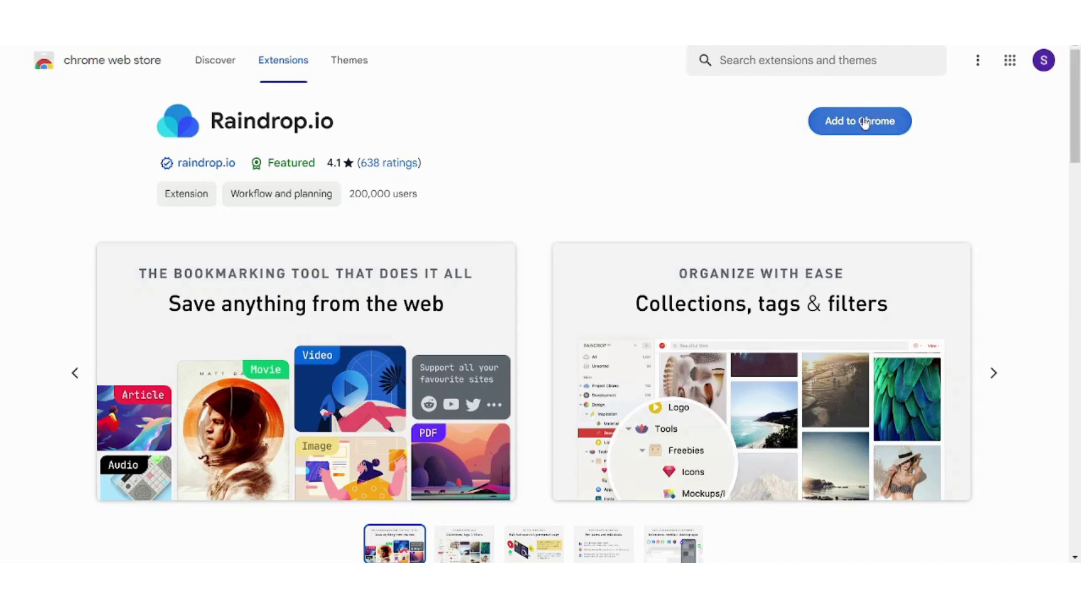
{"action": "left_click", "coordinate": [865, 124]}
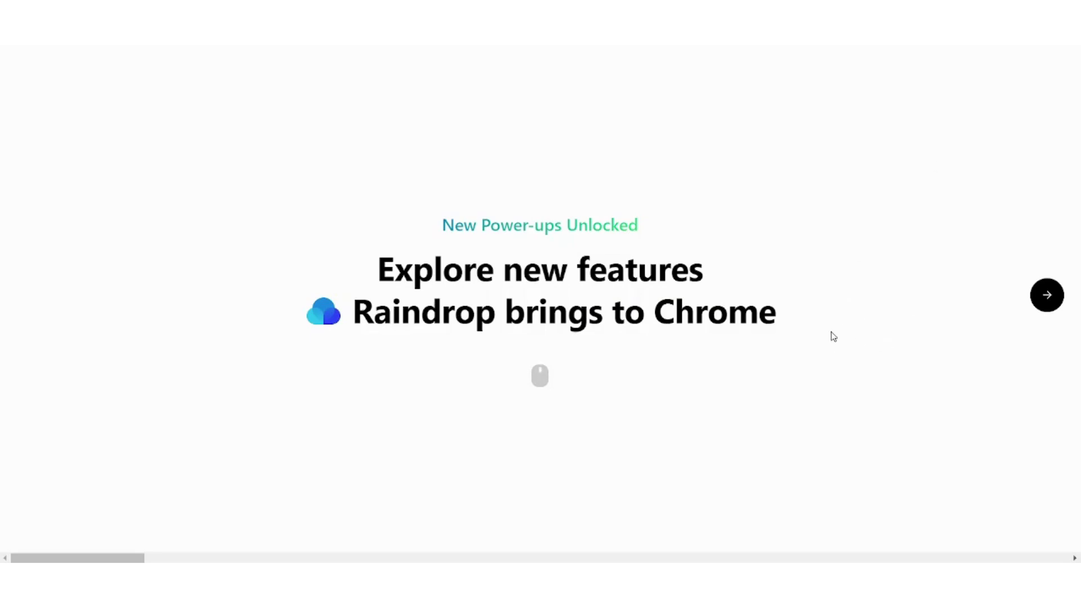
Step: In Chrome's Extensions page, open Raindrop.io details and switch on Pin to toolbar
{"action": "key", "text": "ctrl+w"}
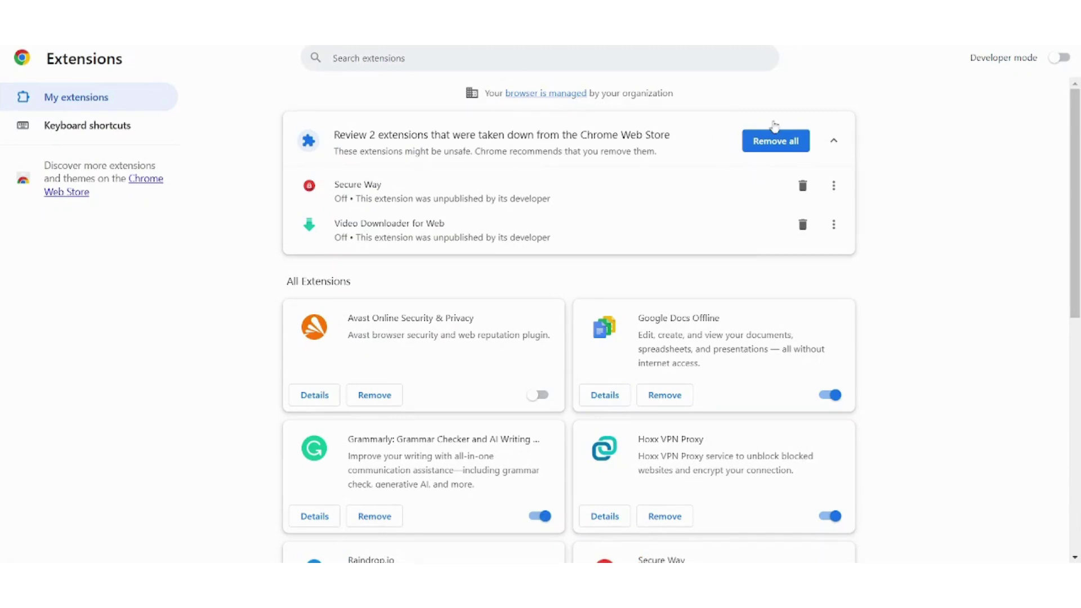
{"action": "scroll", "coordinate": [1079, 175], "scroll_direction": "down", "scroll_amount": 2}
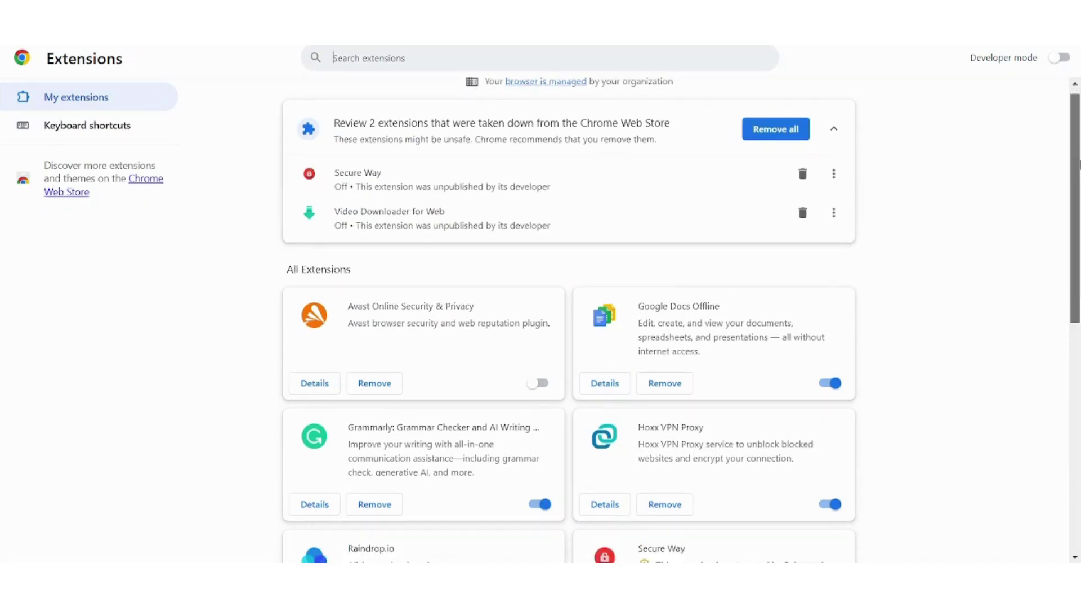
{"action": "scroll", "coordinate": [1079, 175], "scroll_direction": "down", "scroll_amount": 5}
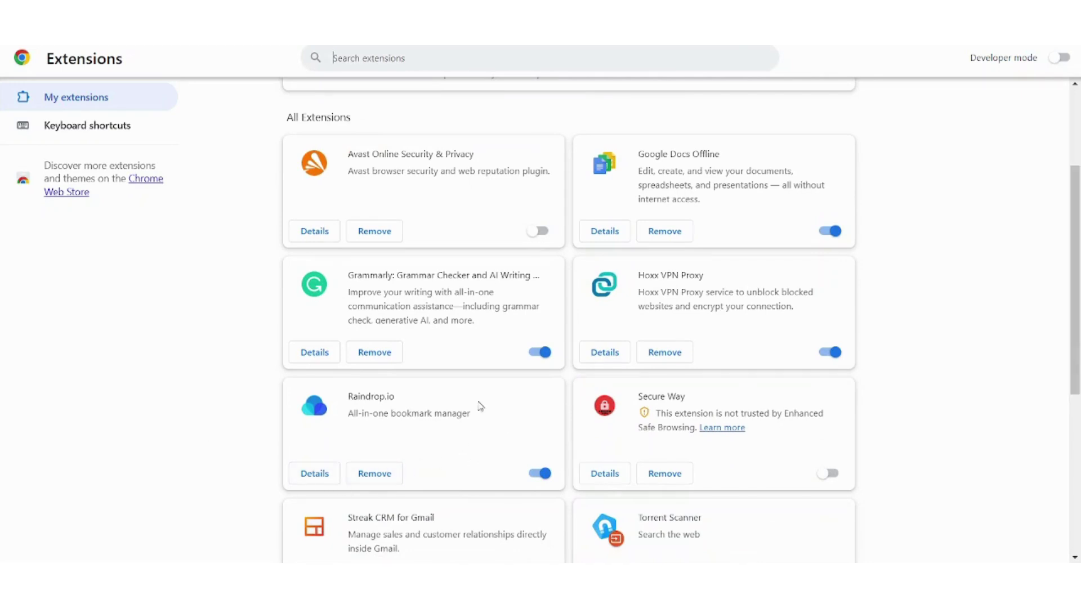
{"action": "left_click", "coordinate": [314, 473]}
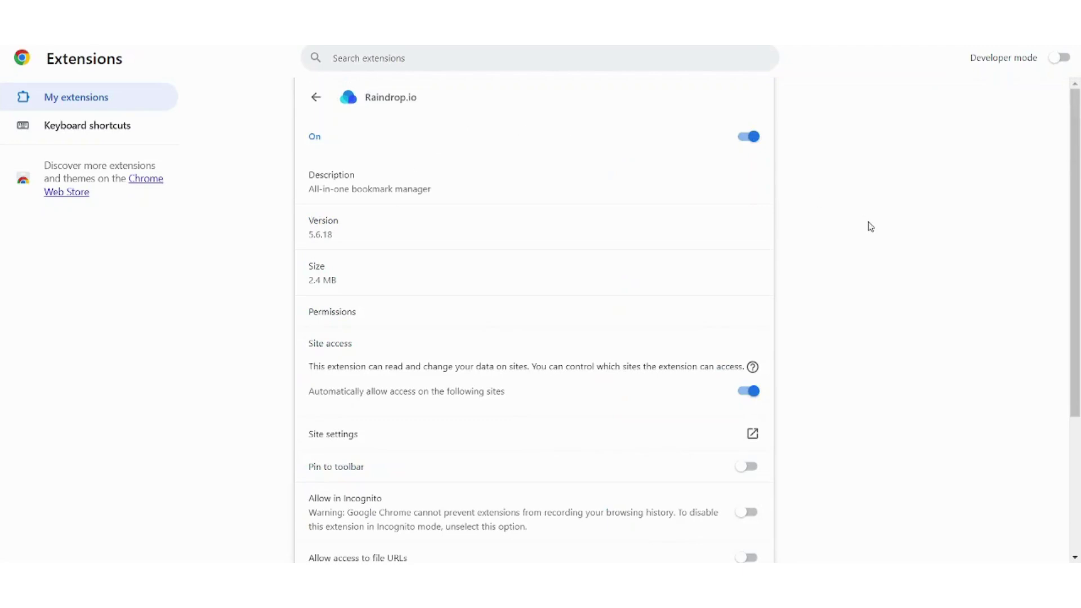
{"action": "scroll", "coordinate": [1080, 173], "scroll_direction": "down", "scroll_amount": 2}
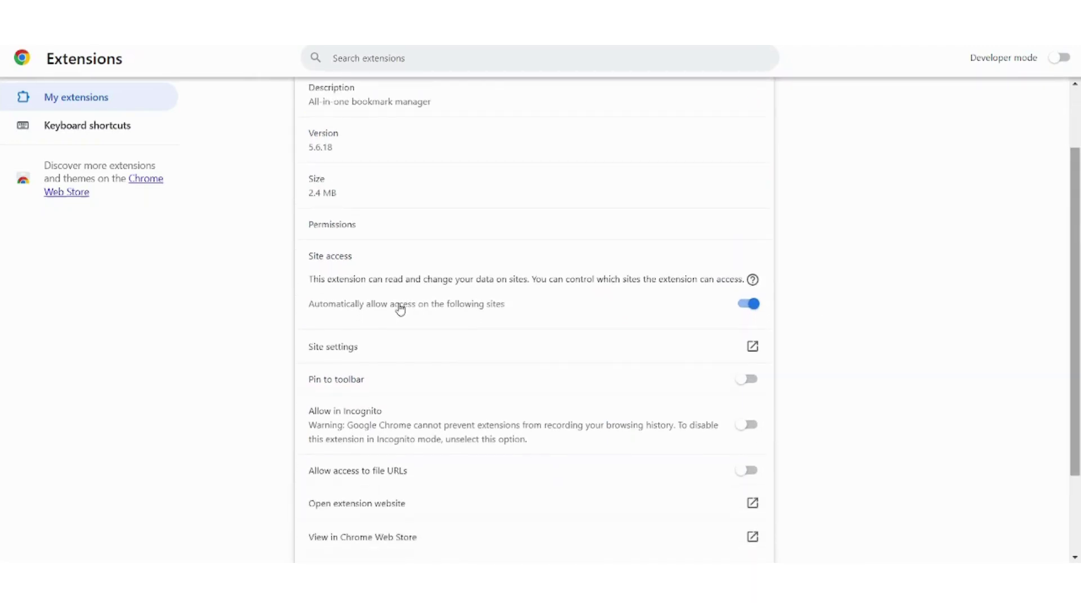
{"action": "left_click", "coordinate": [748, 382]}
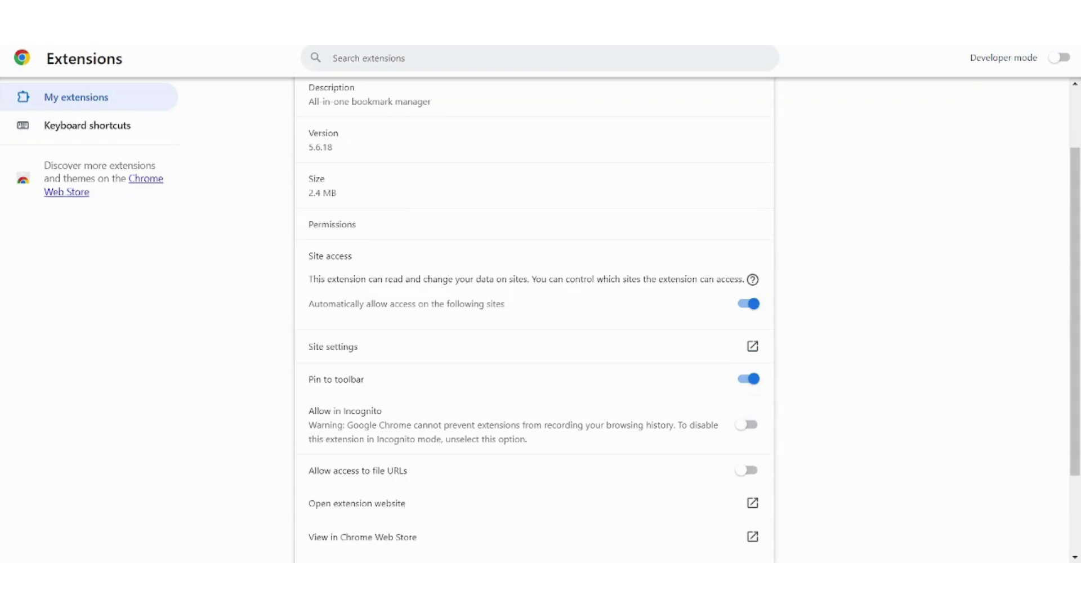
Step: Open a new tab and type 'google' in the address bar, dismissing the suggestions
{"action": "key", "text": "ctrl+t"}
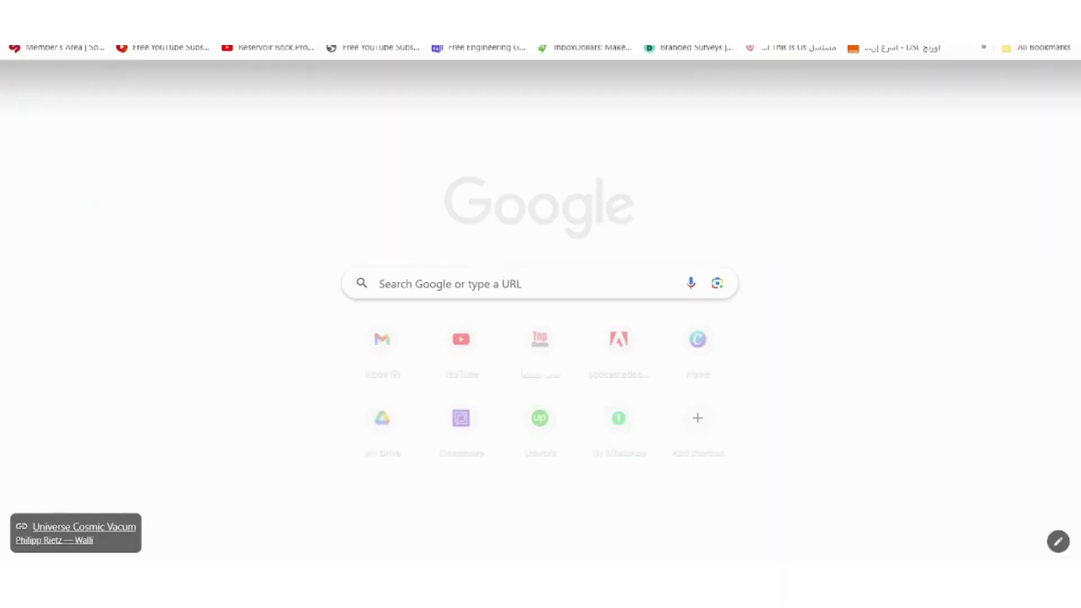
{"action": "type", "text": "google"}
{"action": "key", "text": "Escape"}
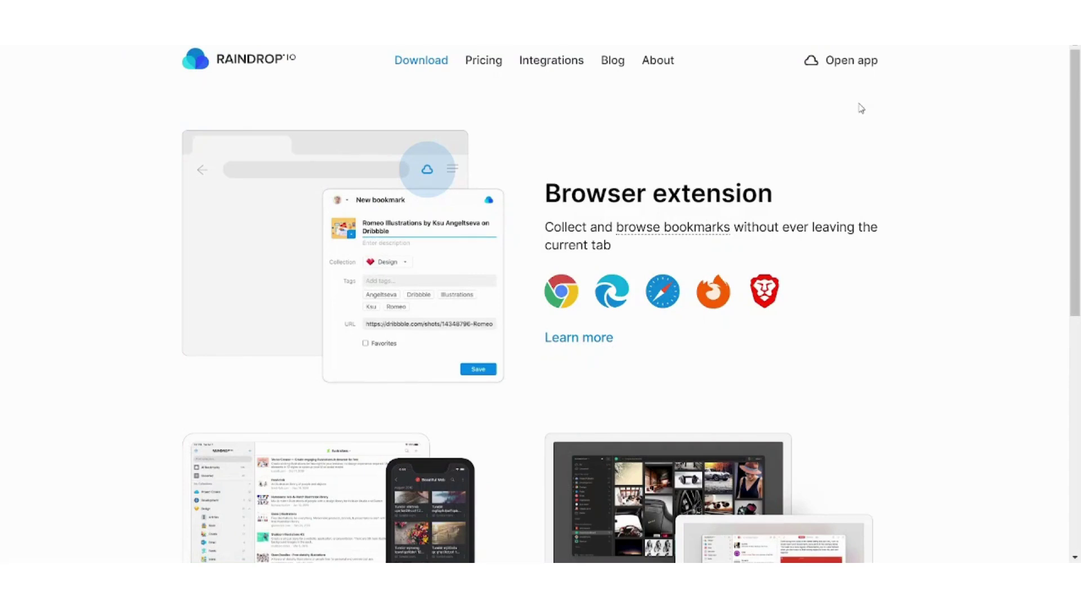
Step: Open the Raindrop.io web app and create a new collection named 'Work'
{"action": "left_click", "coordinate": [845, 62]}
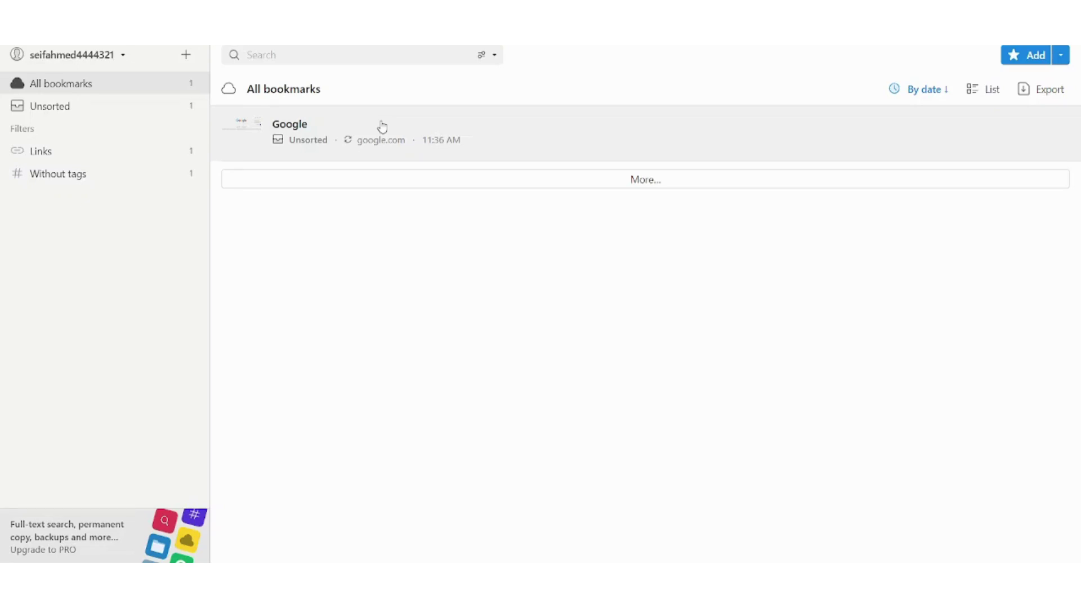
{"action": "left_click", "coordinate": [192, 63]}
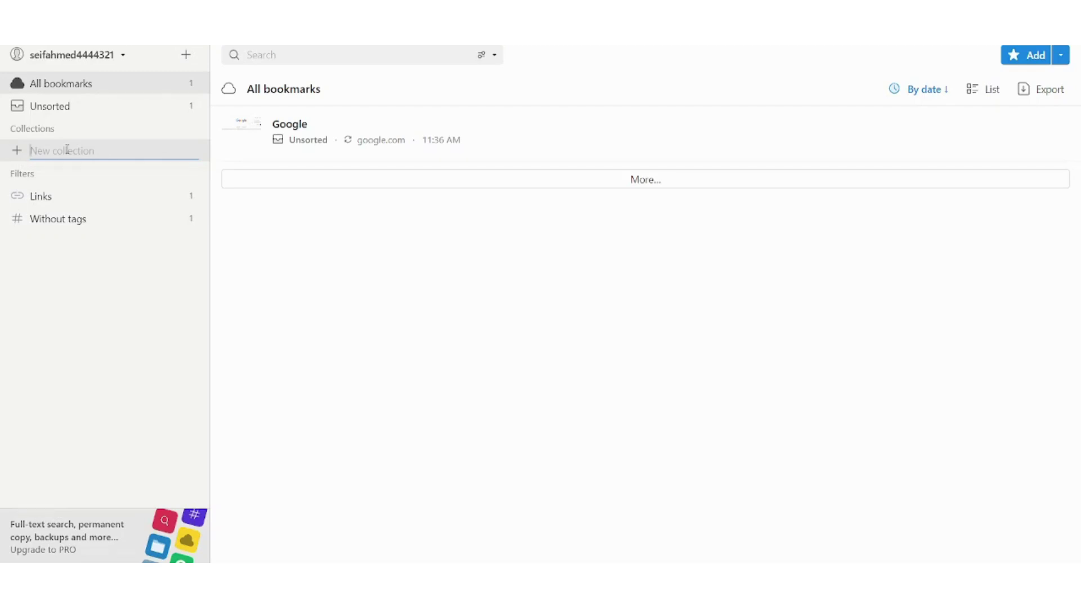
{"action": "type", "text": "Work"}
{"action": "key", "text": "Return"}
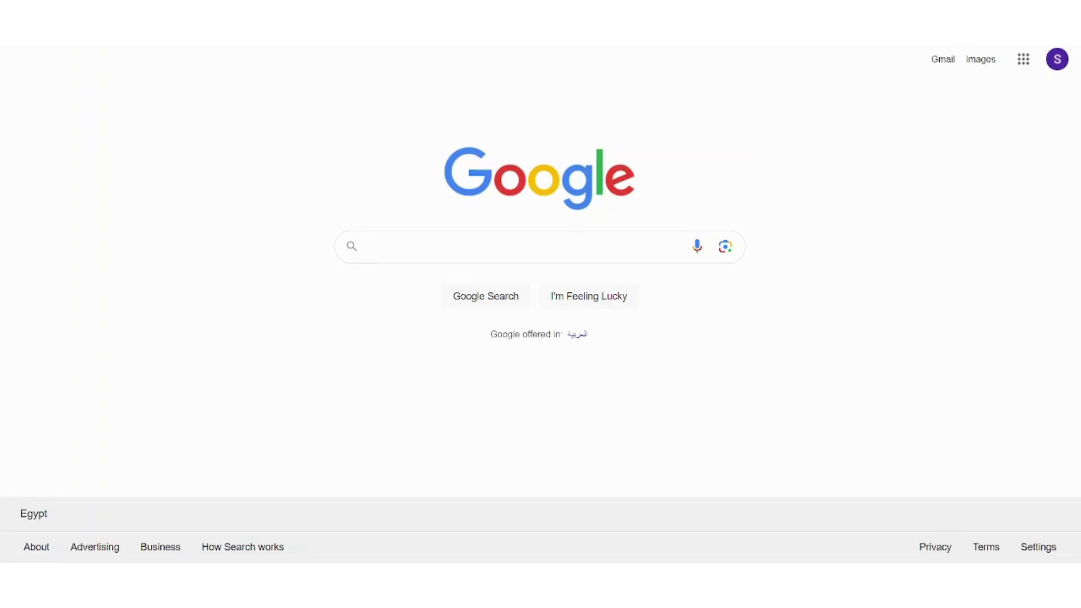
Step: Search Google for 'linkedin' and open your own LinkedIn profile page
{"action": "key", "text": "ctrl+l"}
{"action": "type", "text": "lin"}
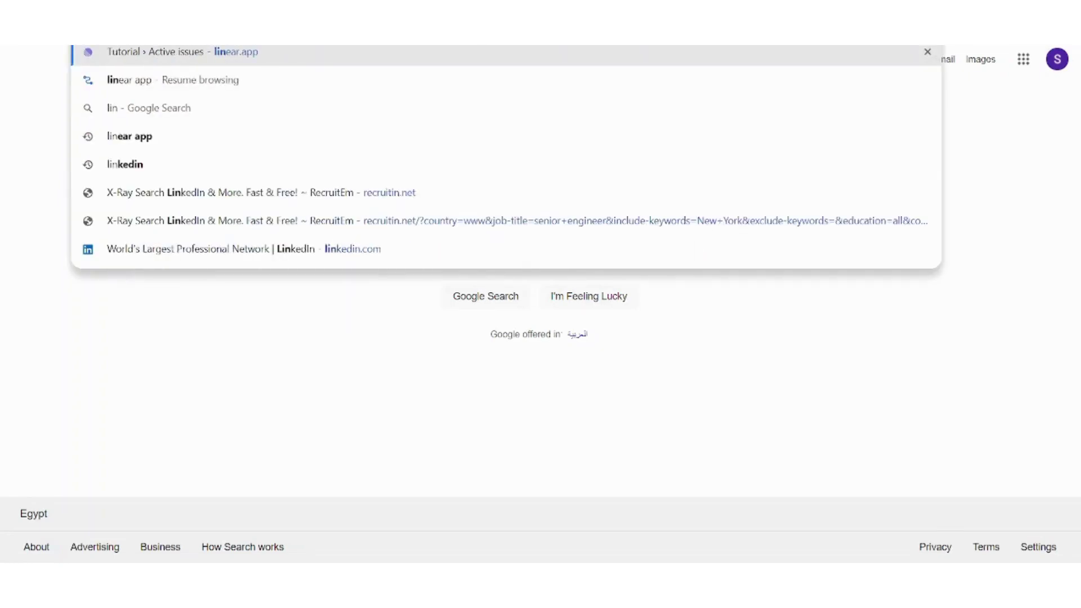
{"action": "type", "text": "kedin"}
{"action": "key", "text": "Return"}
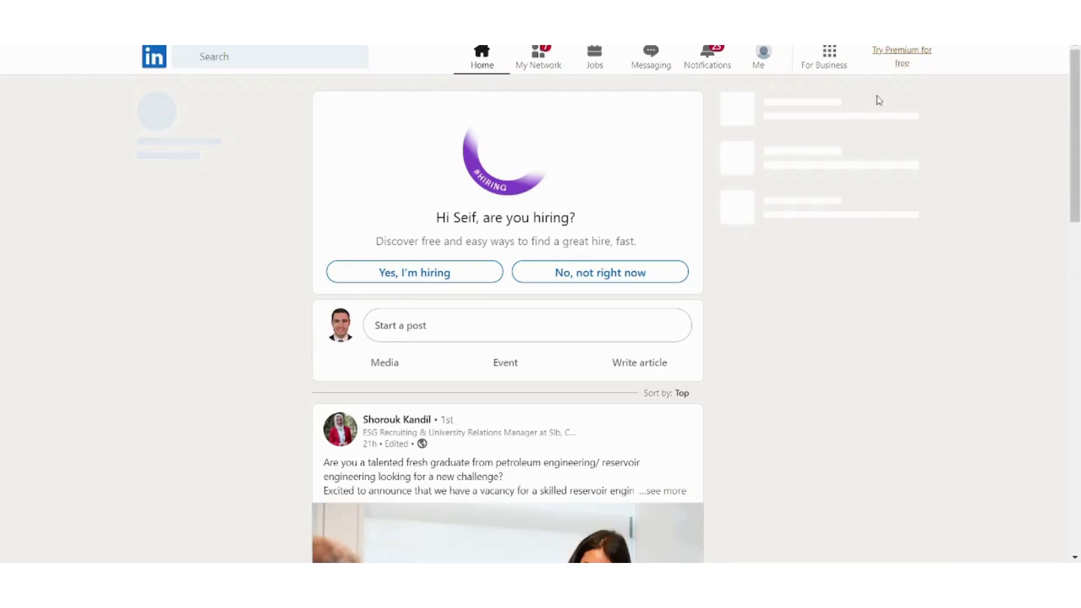
{"action": "left_click", "coordinate": [761, 61]}
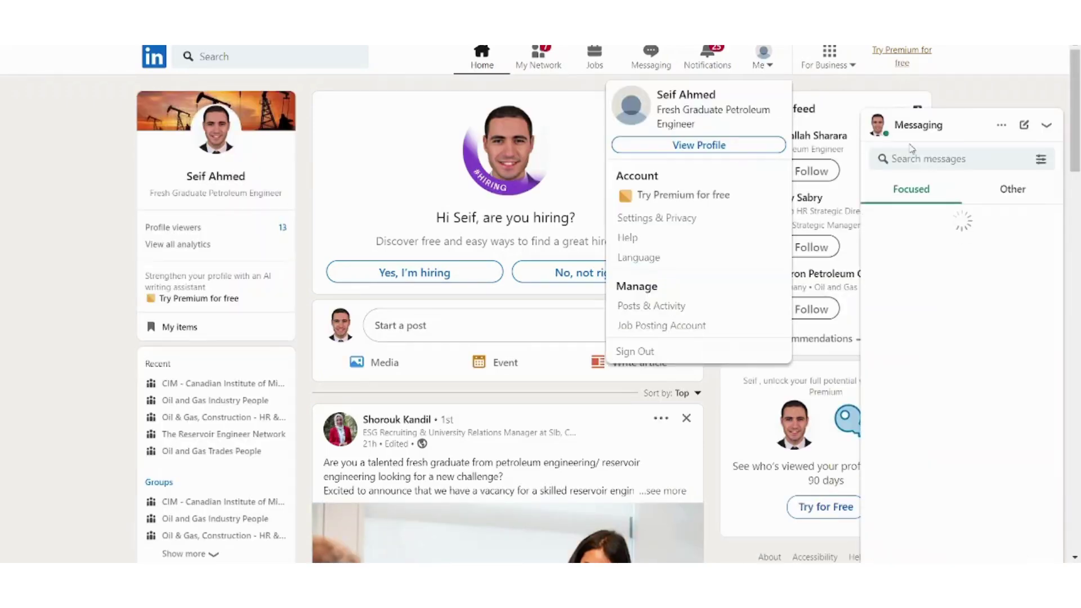
{"action": "left_click", "coordinate": [235, 147]}
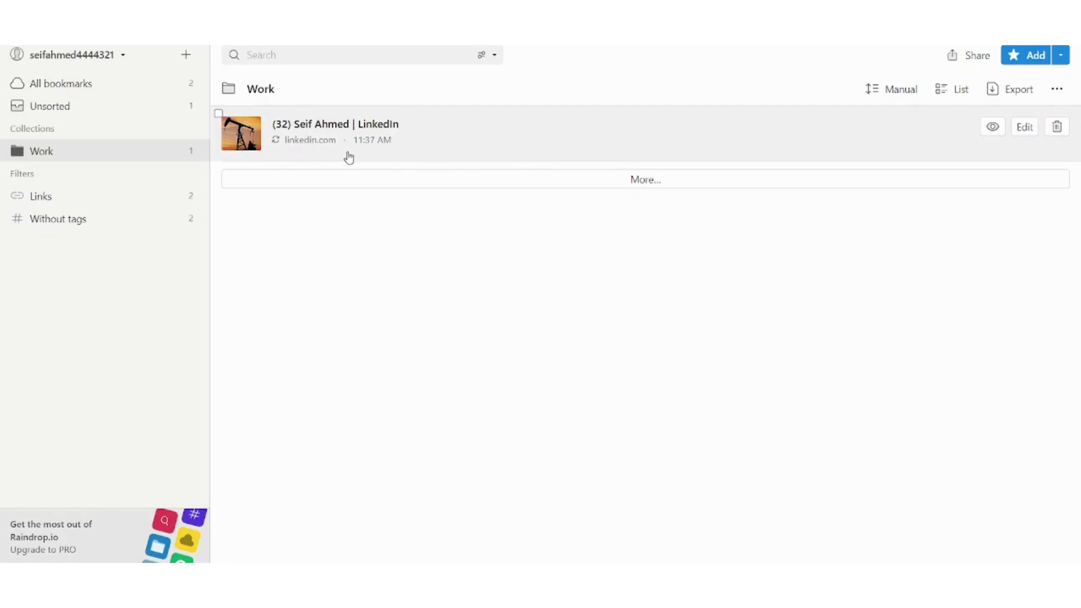
Step: Click More... to load the rest of the Work collection's bookmarks
{"action": "left_click", "coordinate": [501, 183]}
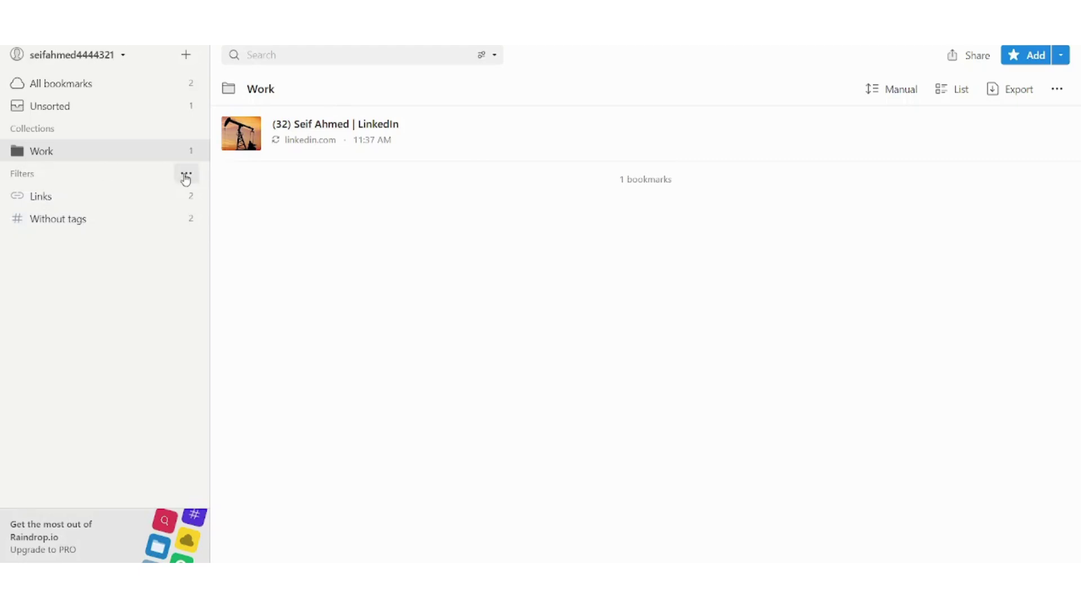
Step: Collapse and re-expand the sidebar Filters, then filter to bookmarks Without tags
{"action": "left_click", "coordinate": [186, 179]}
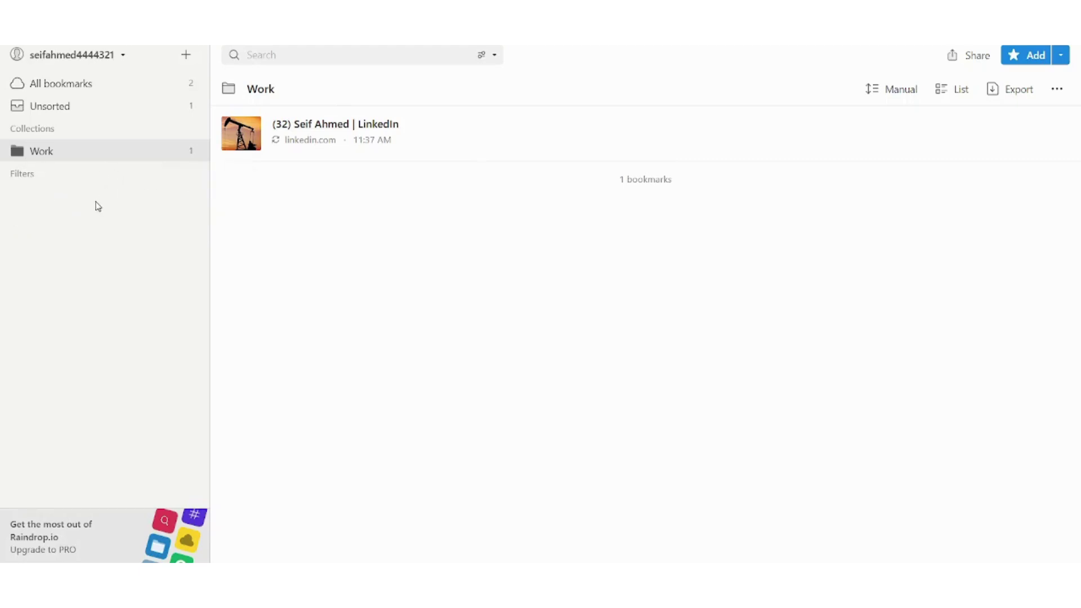
{"action": "left_click", "coordinate": [60, 180]}
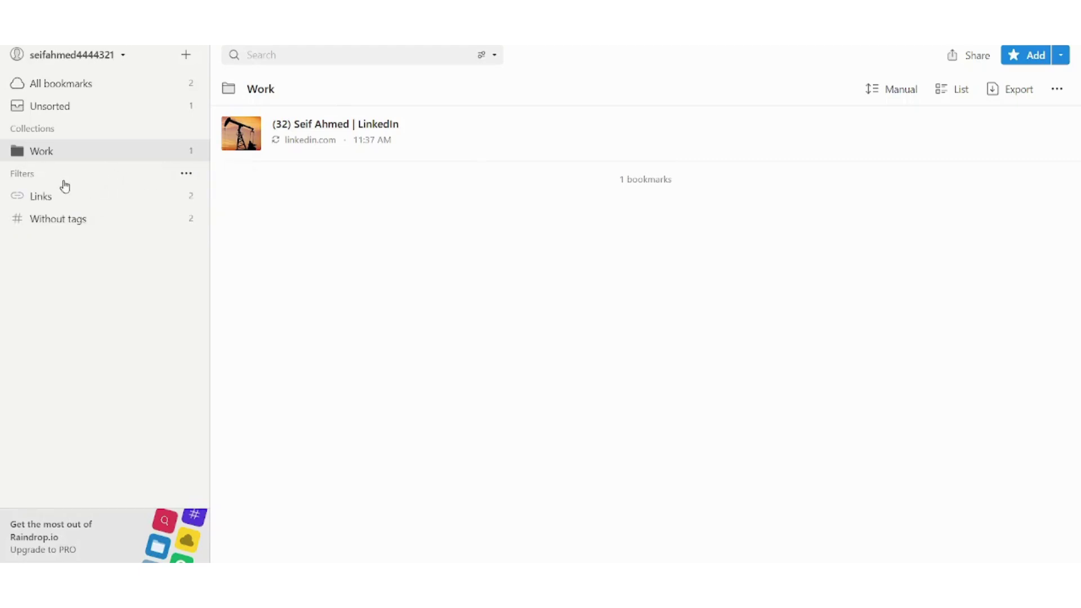
{"action": "left_click", "coordinate": [114, 225]}
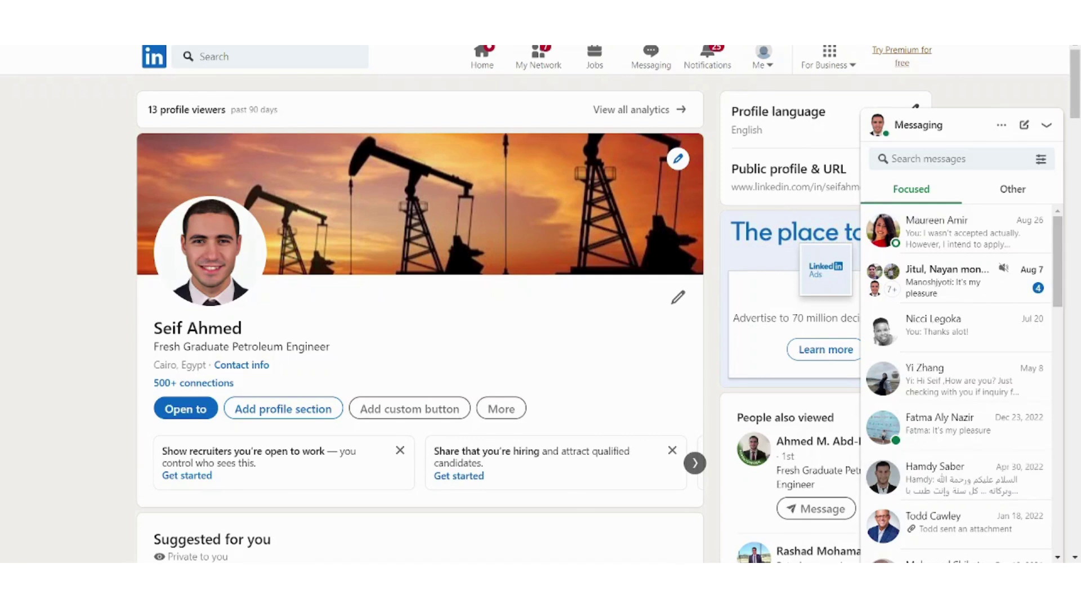
Step: Hide LinkedIn's Messaging panel with the chevron on its header
{"action": "left_click", "coordinate": [1046, 125]}
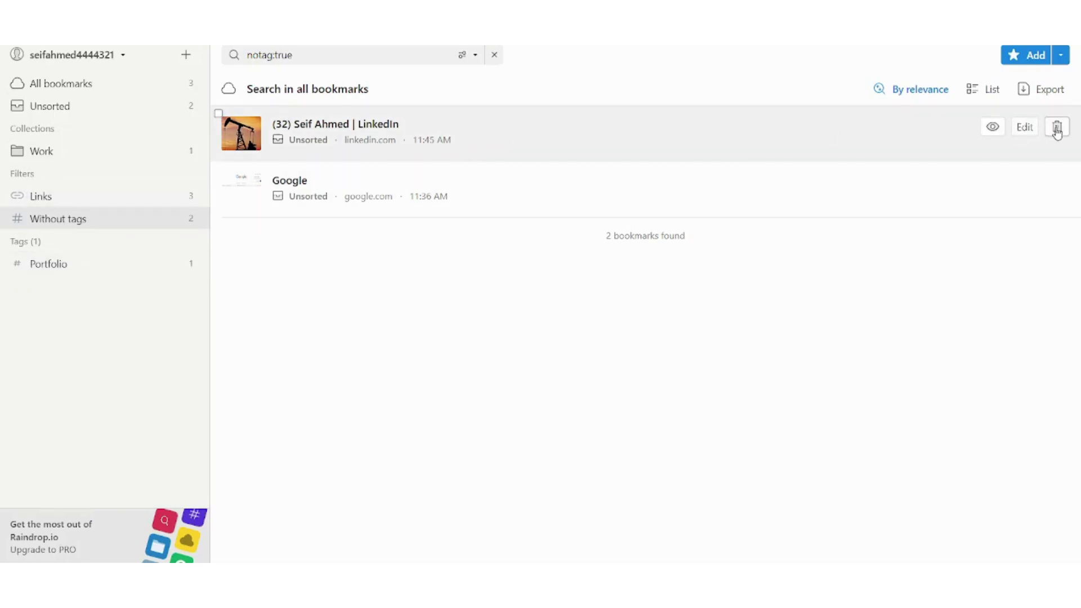
Step: Trash the duplicate LinkedIn bookmark and re-list the Without tags filter
{"action": "left_click", "coordinate": [1058, 131]}
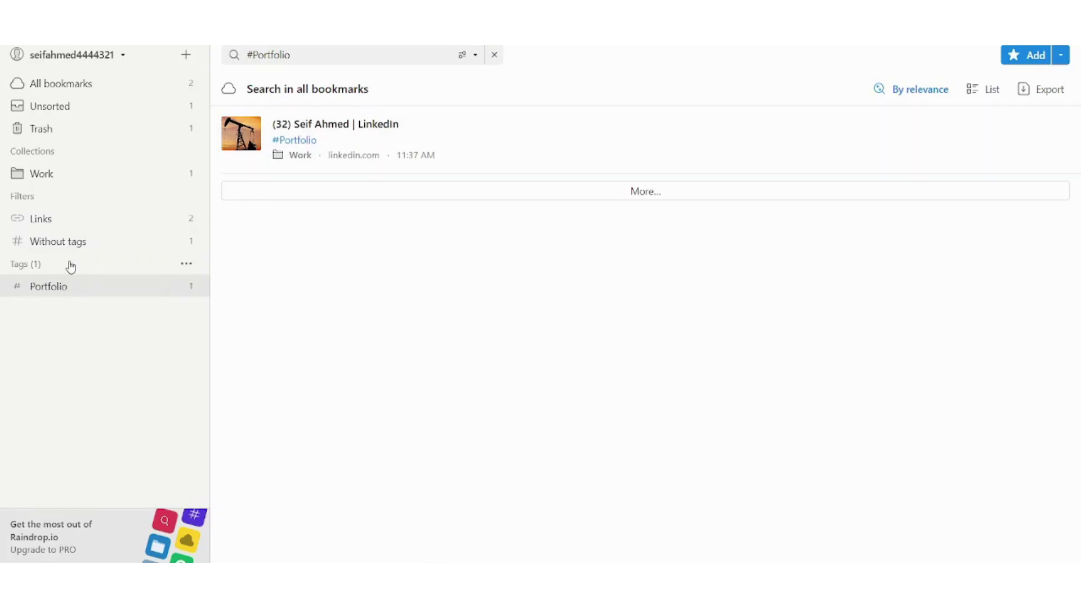
{"action": "left_click", "coordinate": [72, 243]}
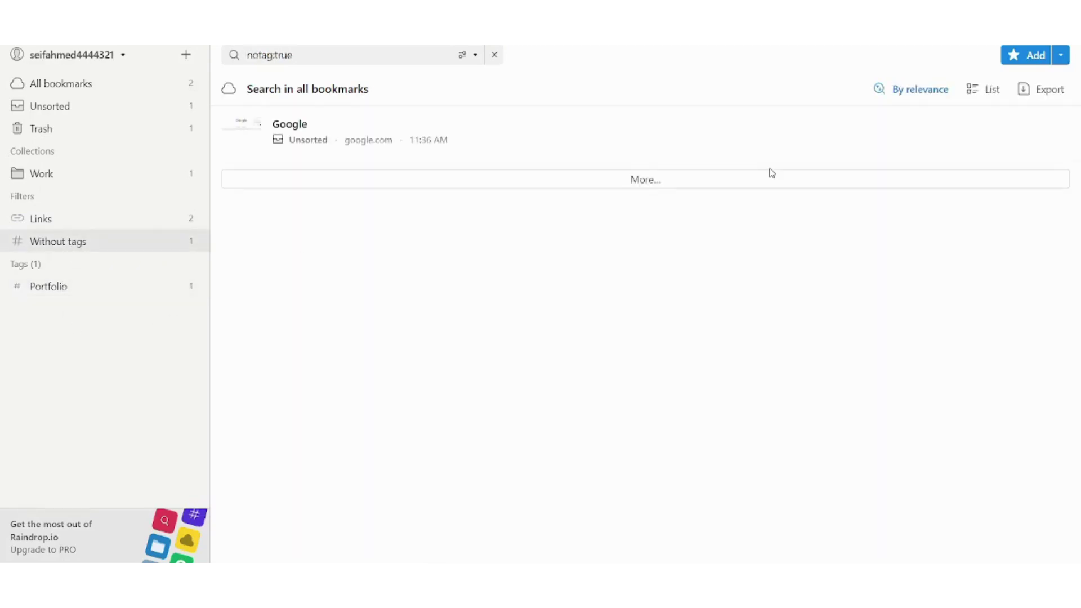
{"action": "mouse_move", "coordinate": [538, 137]}
{"action": "mouse_move", "coordinate": [467, 144]}
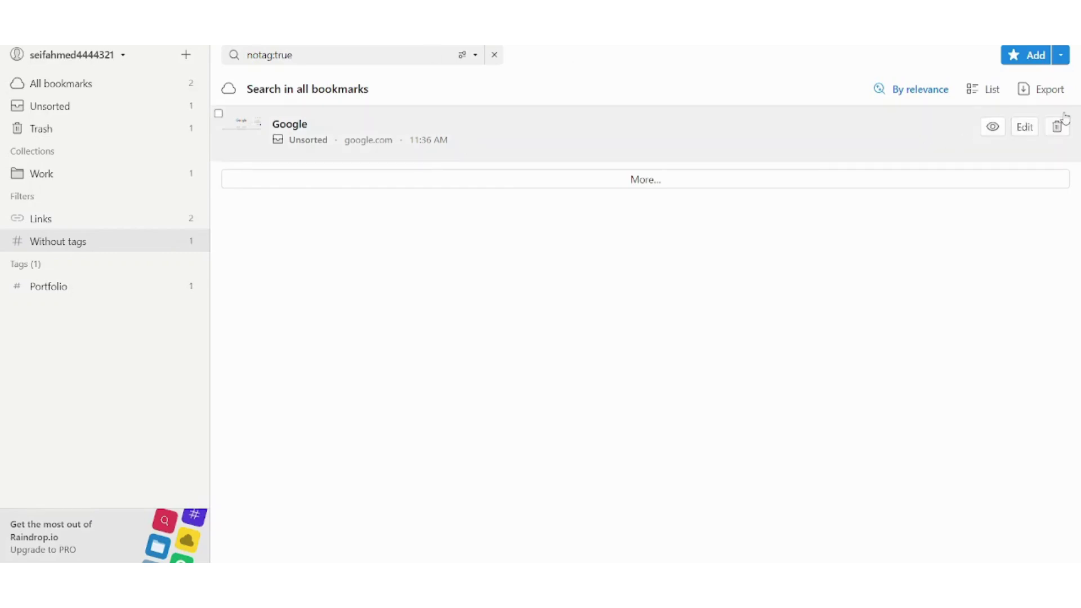
{"action": "left_click", "coordinate": [1026, 129]}
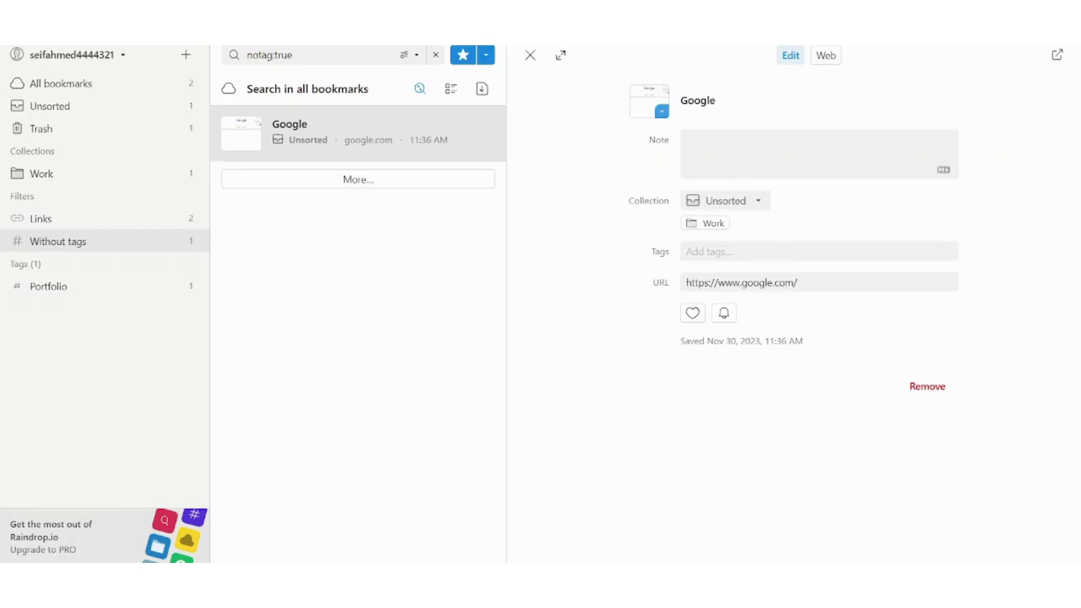
{"action": "left_click", "coordinate": [529, 61]}
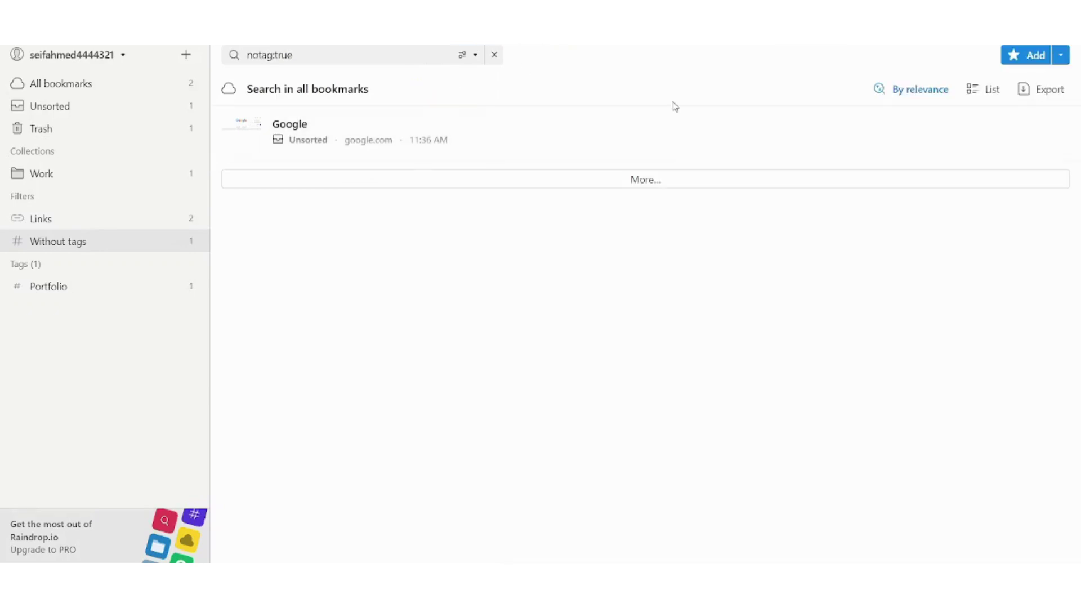
{"action": "left_click", "coordinate": [1062, 57]}
Step: Open the Work collection, begin a nested collection inside it, then abandon the empty one
{"action": "left_click", "coordinate": [113, 176]}
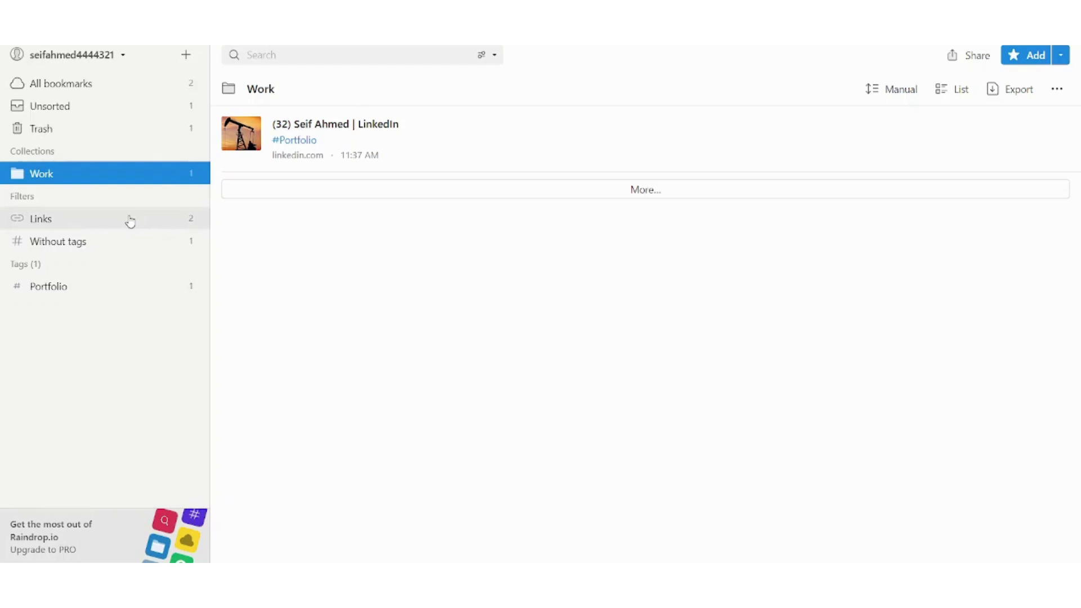
{"action": "left_click", "coordinate": [191, 176]}
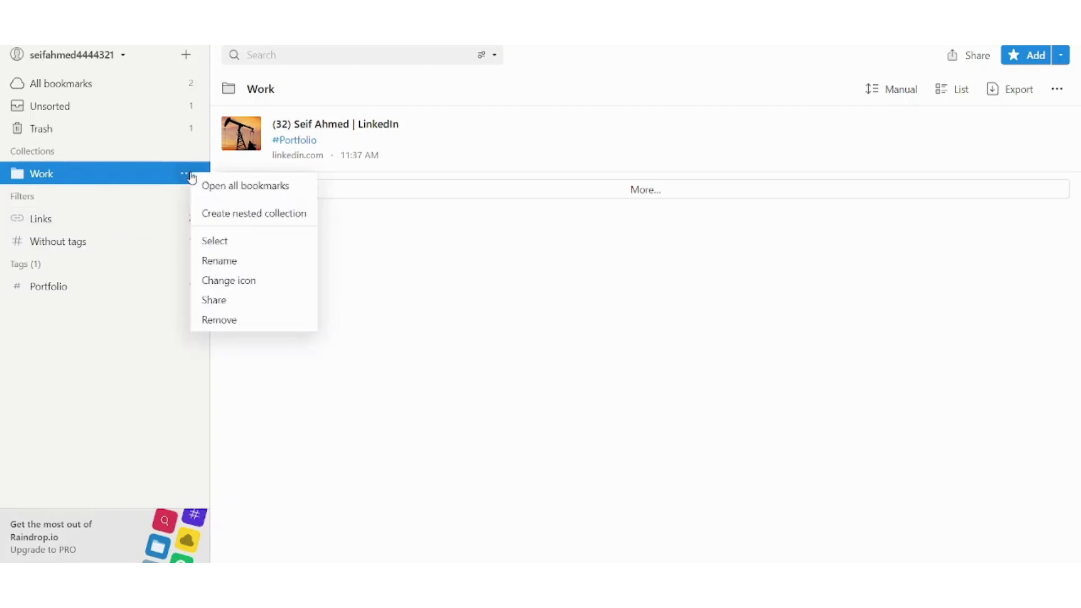
{"action": "left_click", "coordinate": [286, 219]}
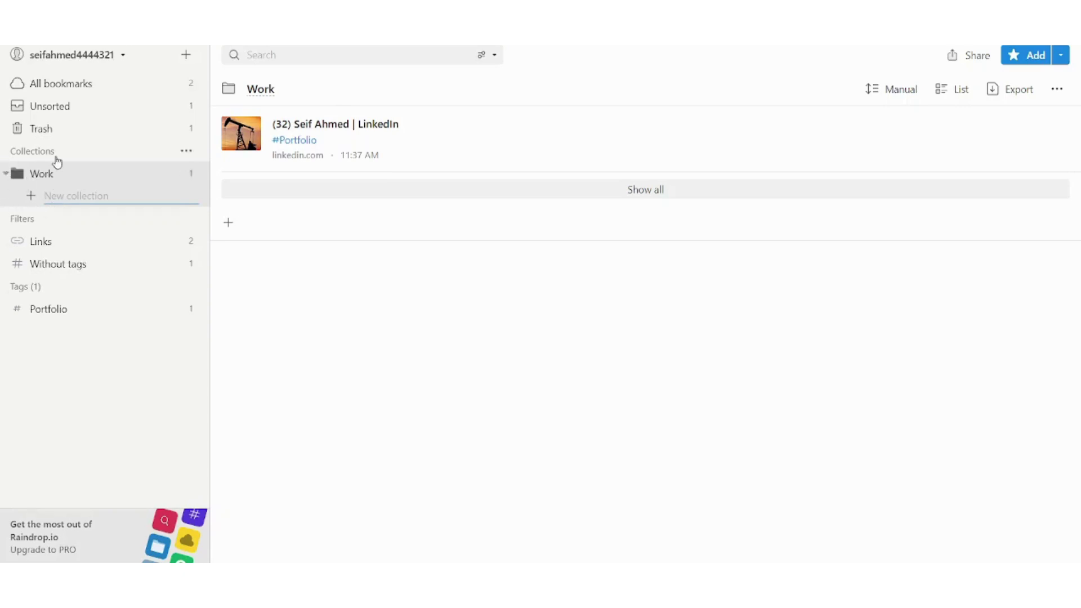
{"action": "left_click", "coordinate": [772, 345]}
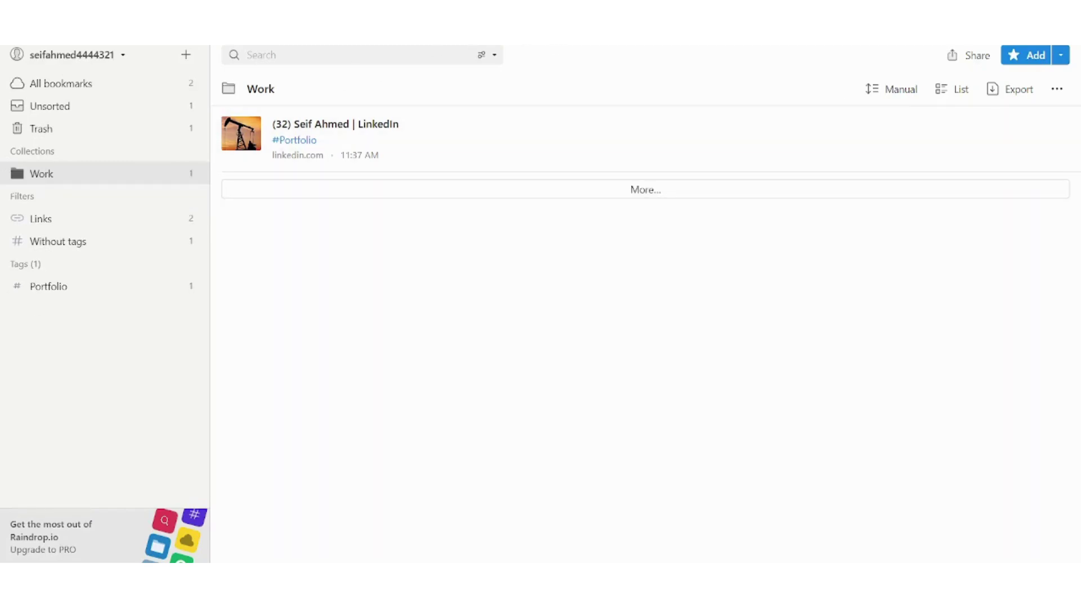
{"action": "left_click", "coordinate": [978, 55]}
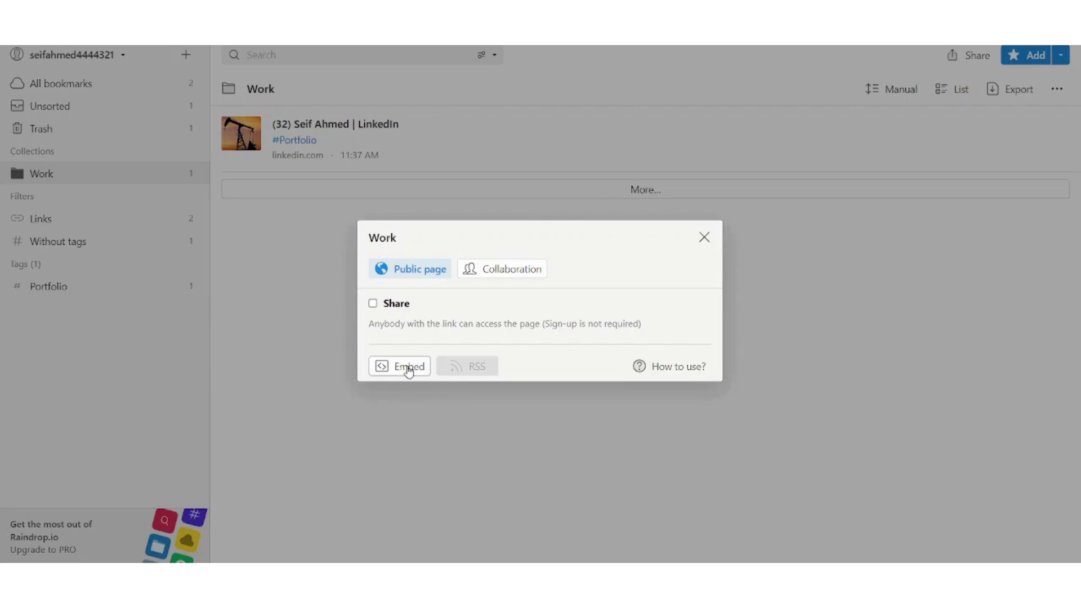
{"action": "left_click", "coordinate": [509, 269]}
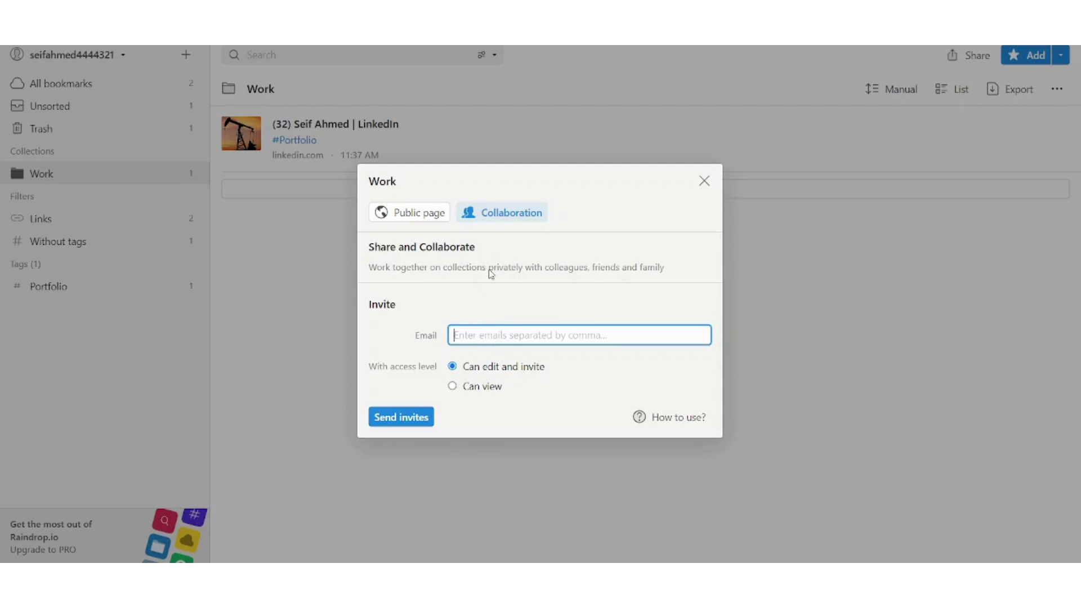
{"action": "left_click", "coordinate": [704, 181]}
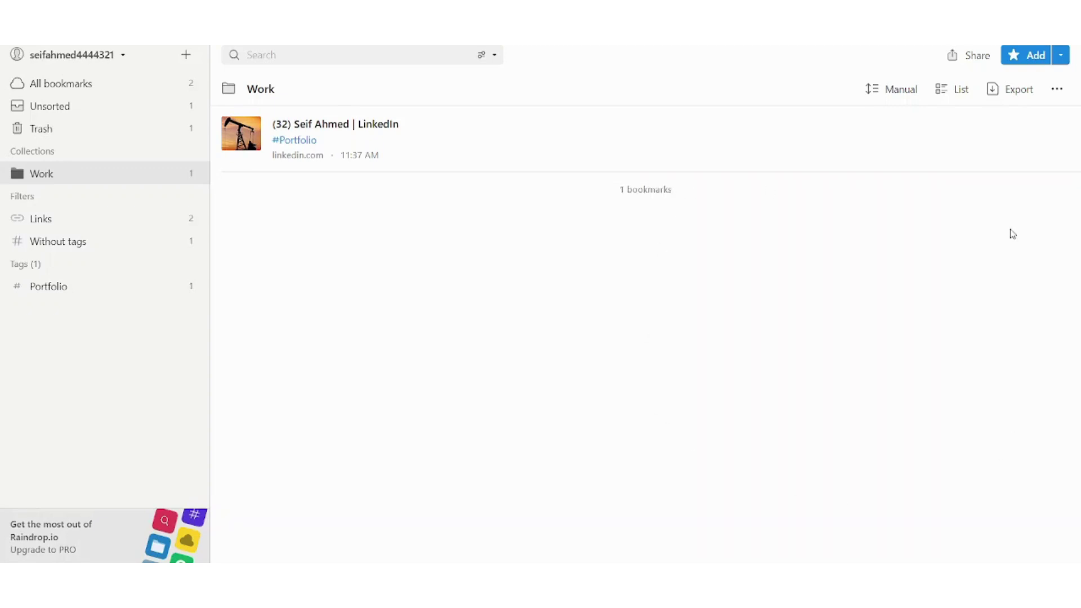
Step: Export the Work collection's LinkedIn bookmark in CSV format
{"action": "left_click", "coordinate": [1014, 97]}
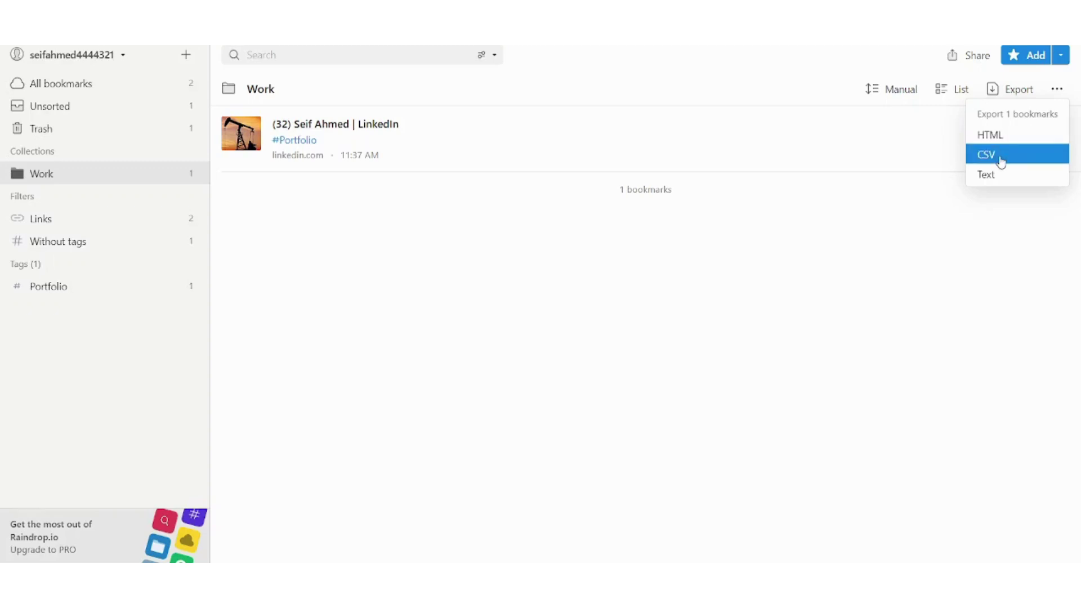
{"action": "left_click", "coordinate": [791, 257]}
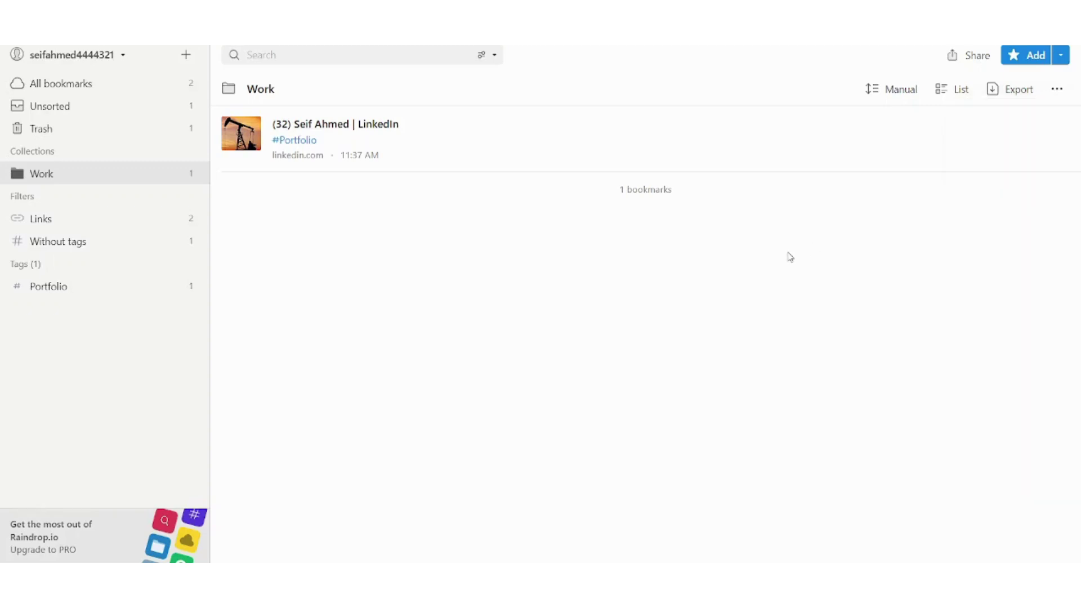